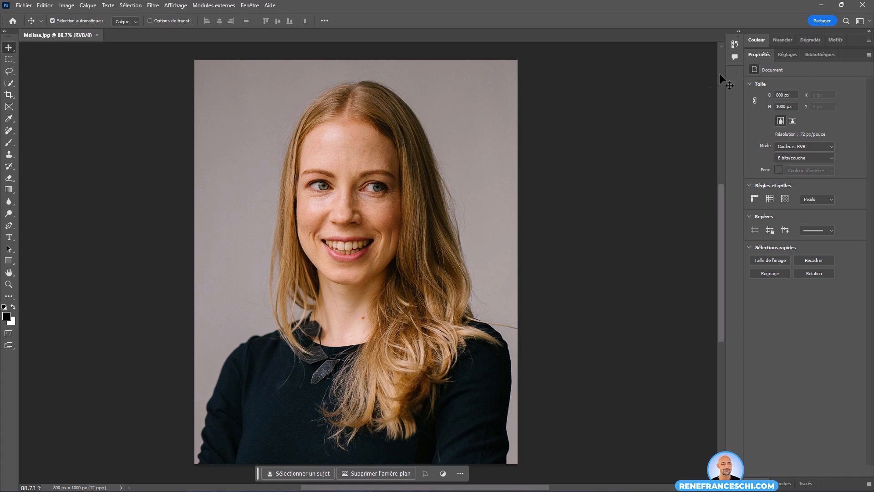
- Show the layer list and convert the portrait's background layer to a smart object
left_click(755, 480)
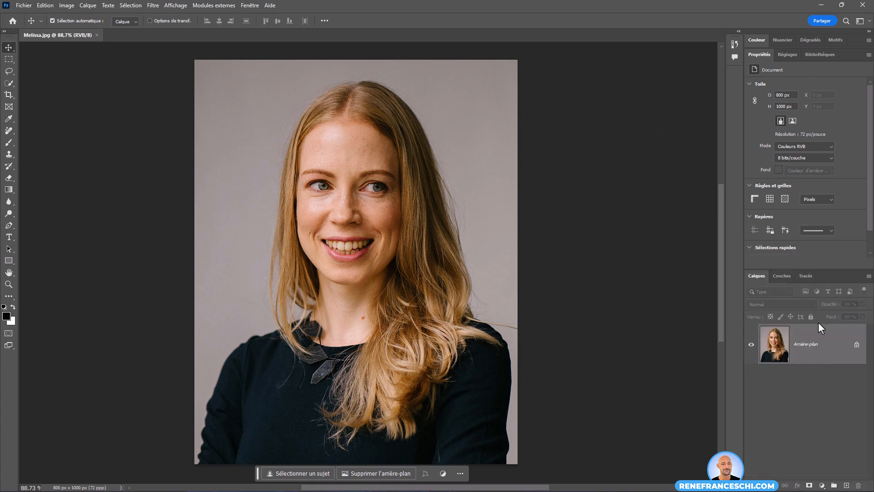
right_click(826, 340)
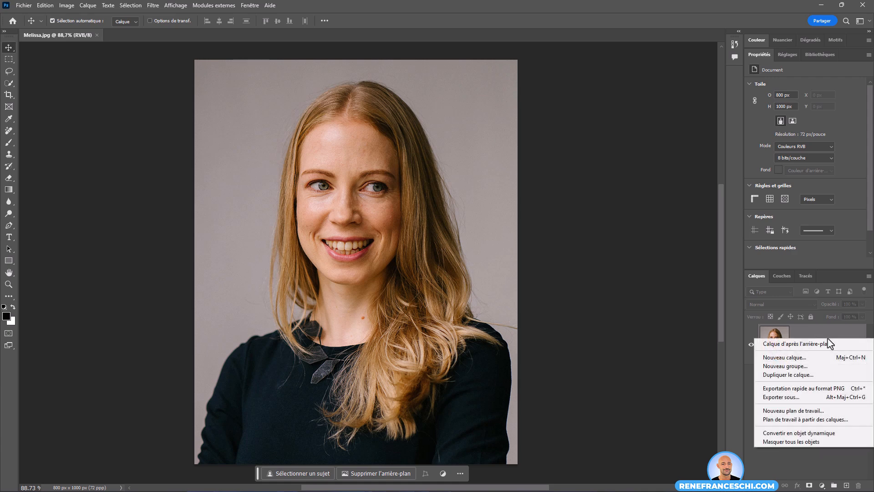
left_click(815, 438)
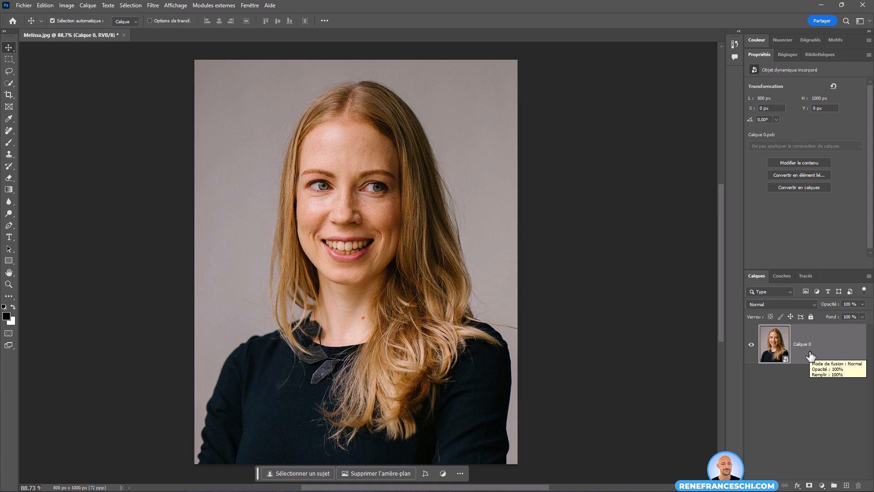
- Open the Camera Raw filter on the portrait and create a Sclère de l'œil mask for Personne 1
left_click(151, 5)
left_click(200, 64)
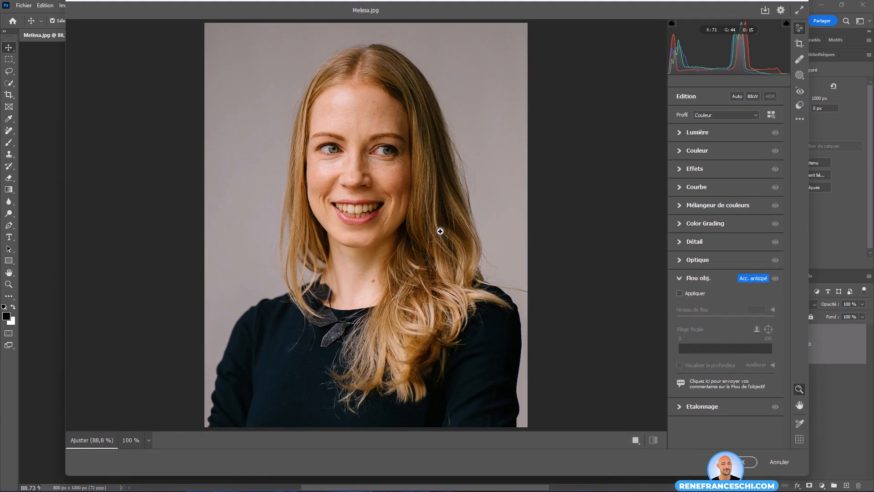
left_click(799, 76)
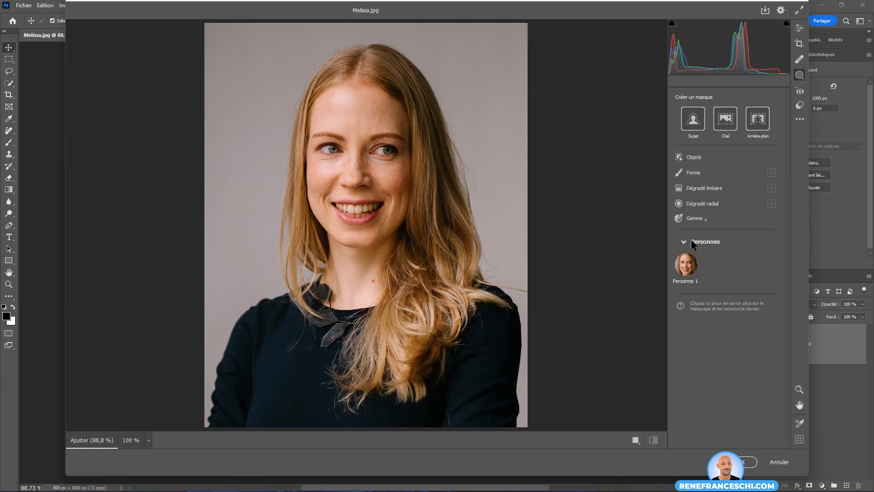
left_click(690, 267)
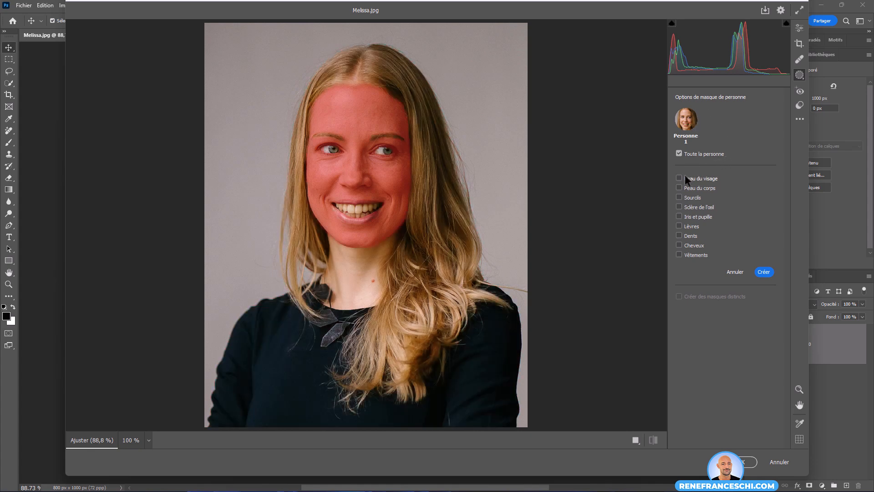
left_click(695, 208)
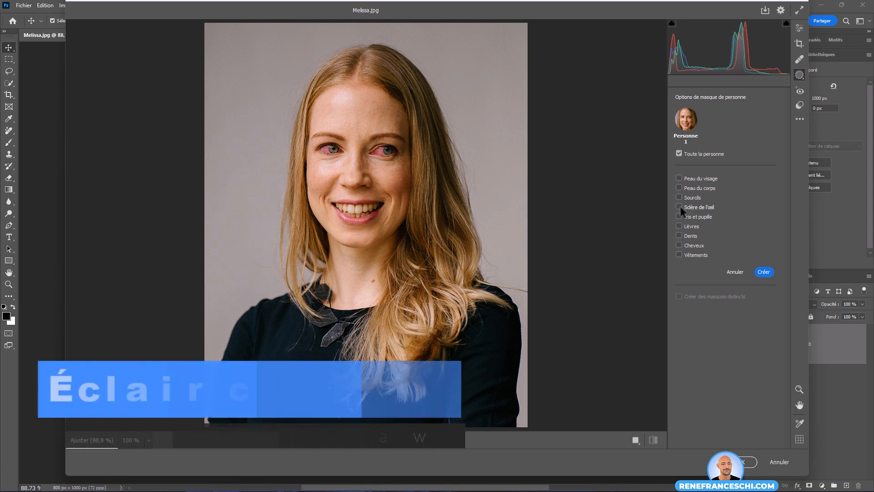
left_click(765, 272)
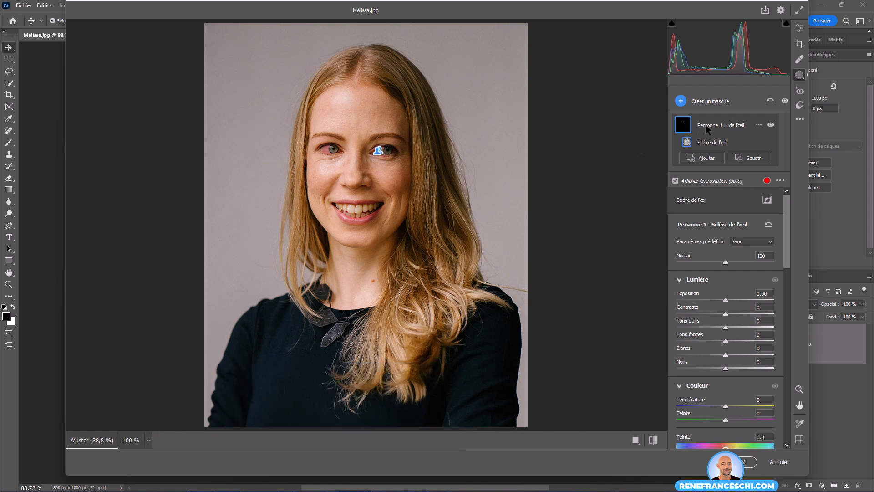
- Raise the exposure of the Sclère de l'œil mask to +0.50 and compare the result with and without the Lumière adjustments
scroll(786, 208, "down", 4)
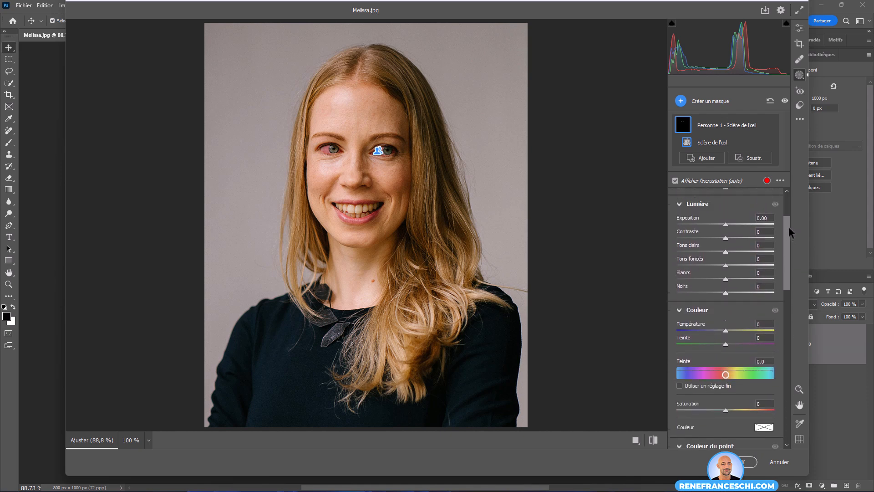
left_click_drag(788, 228, 788, 209)
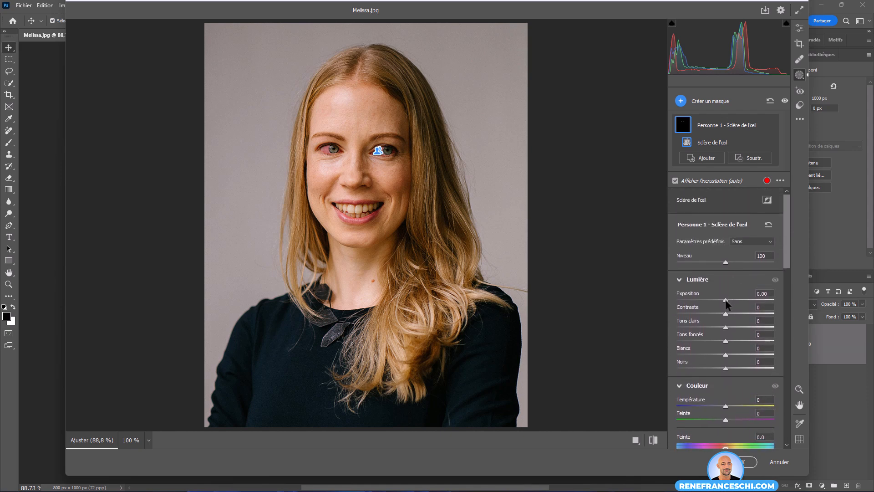
left_click_drag(725, 304, 732, 305)
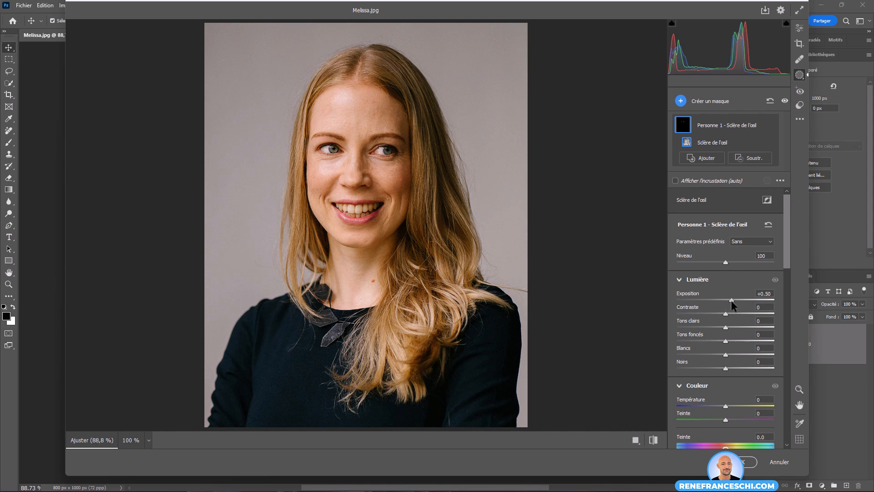
left_click(774, 279)
left_click(774, 280)
left_click(775, 280)
left_click(774, 279)
- Increase the Sclère de l'œil mask's exposure to +0.55 and compare the eyes with and without the adjustment
left_click_drag(732, 299, 733, 300)
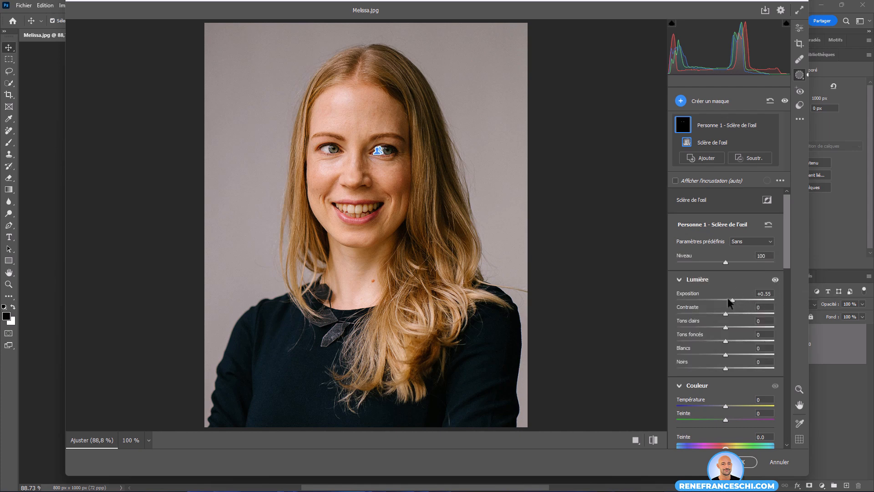
left_click(775, 280)
left_click(775, 279)
left_click(776, 279)
left_click(775, 280)
left_click(775, 279)
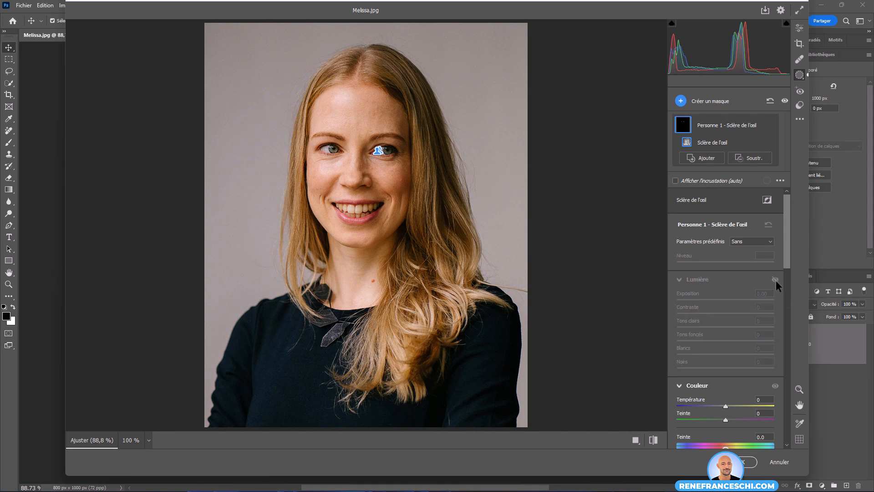
left_click(775, 279)
- Hide the mask overlay and pins on the photo, and set the Sclère de l'œil mask's exposure to +0.50
left_click(675, 180)
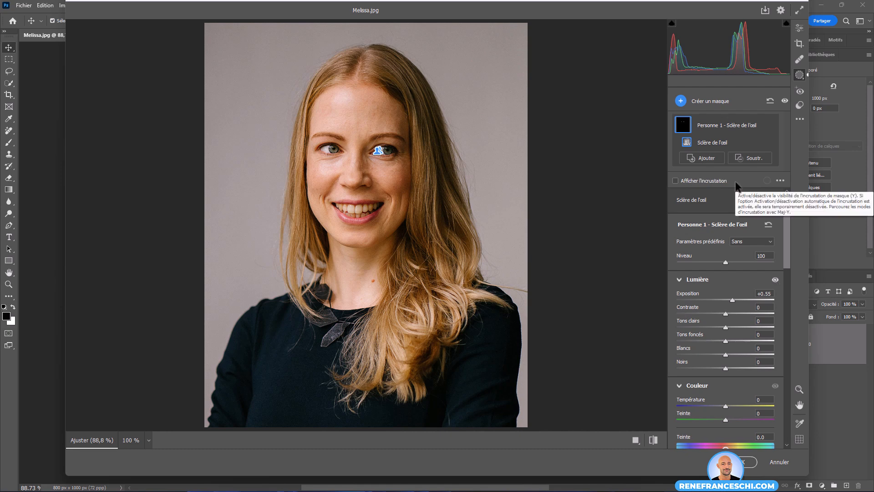
left_click(675, 181)
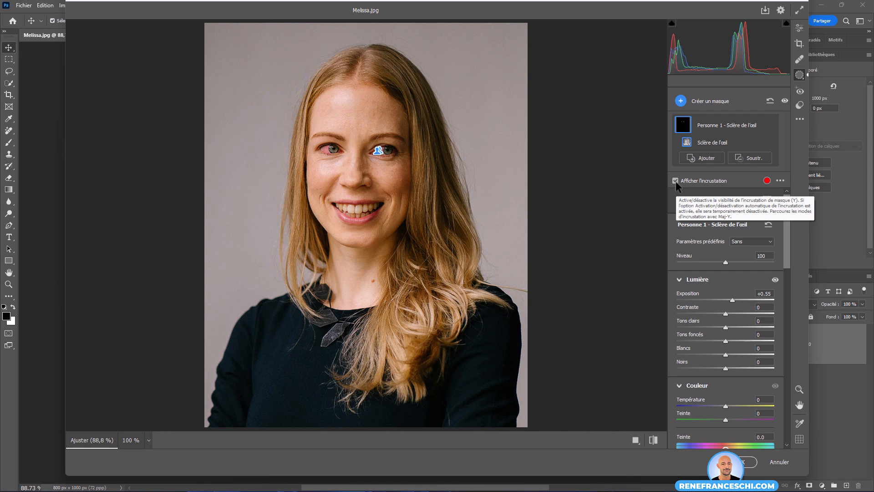
left_click(675, 180)
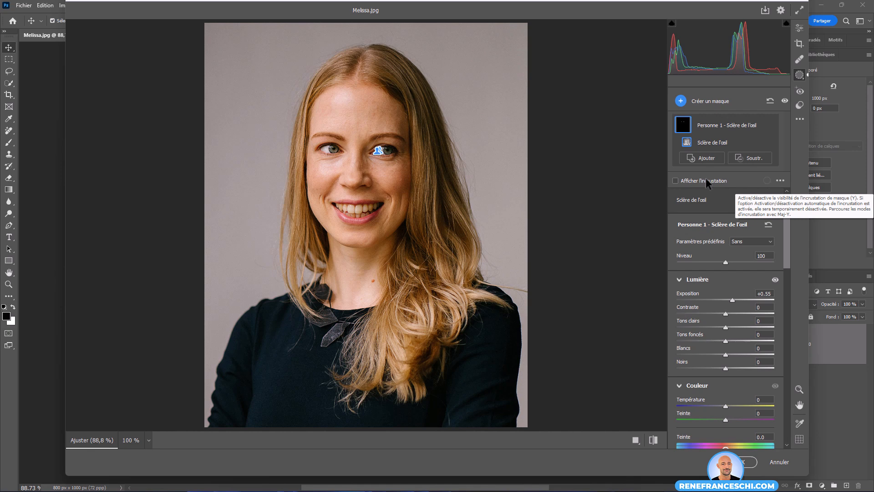
left_click(781, 179)
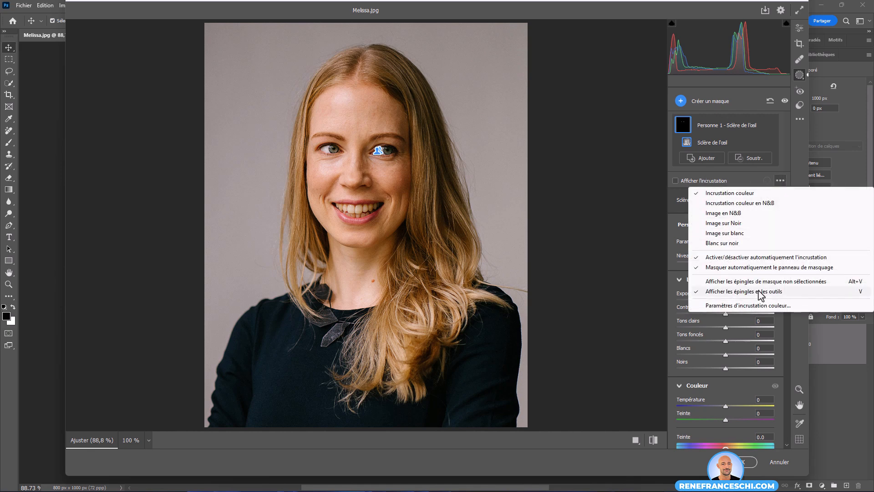
left_click(860, 295)
key("v")
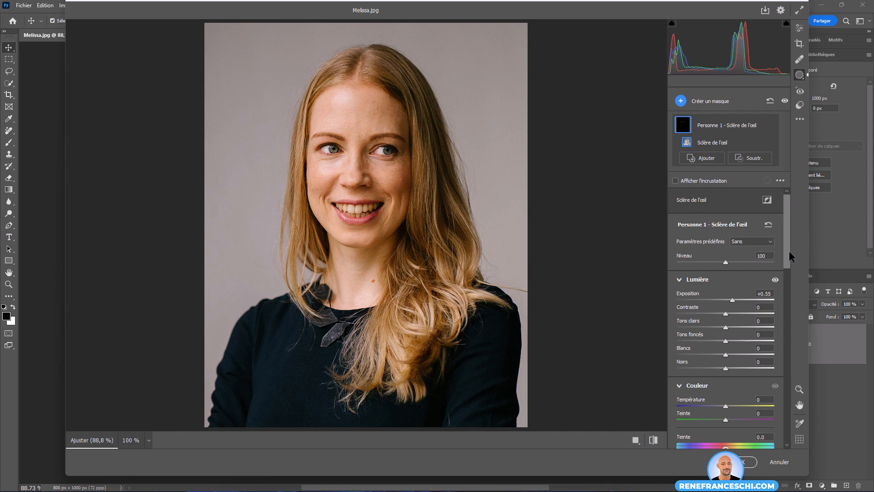
left_click_drag(733, 299, 731, 300)
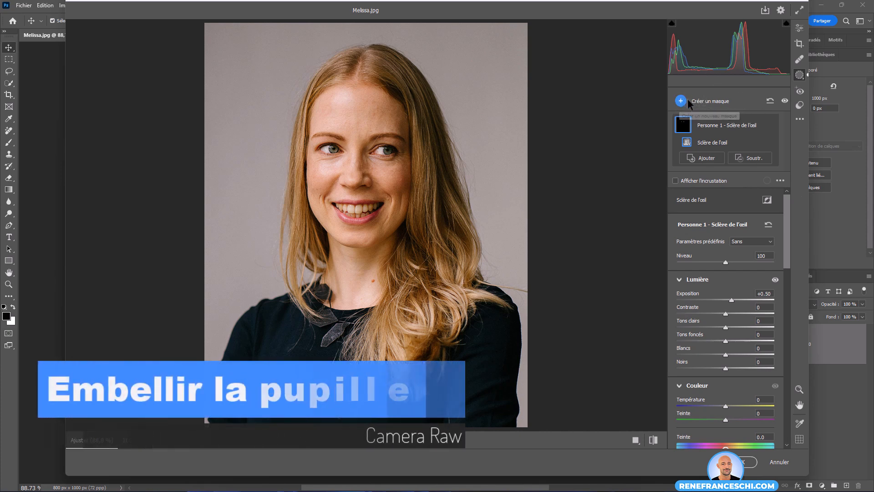
- Create an Iris et pupille mask for Personne 1 and make it the active mask
left_click(700, 103)
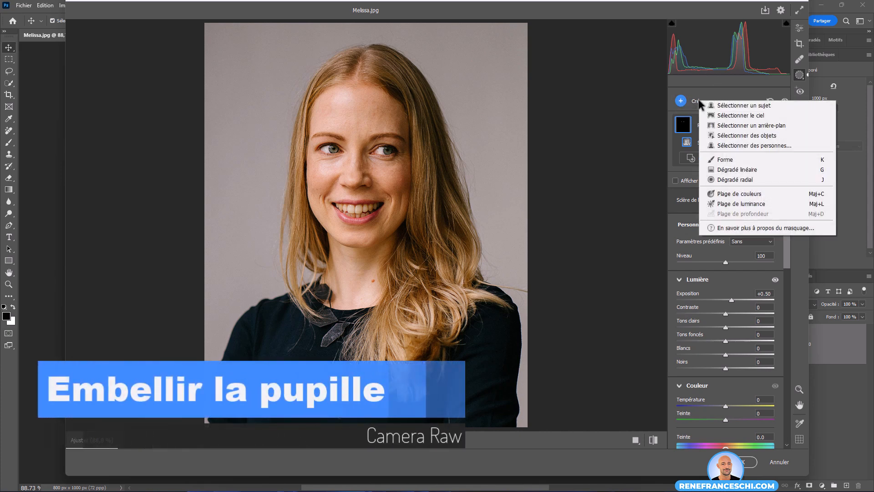
left_click(766, 148)
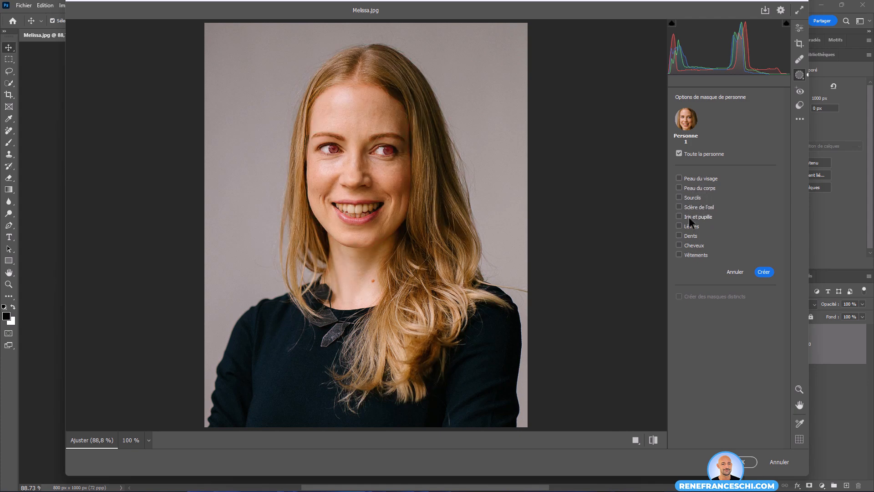
left_click(704, 217)
left_click(769, 272)
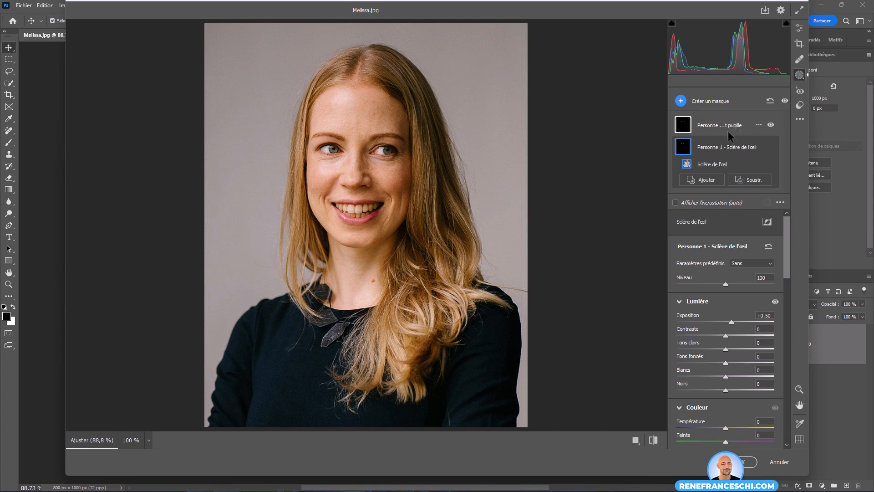
left_click(703, 177)
left_click(711, 127)
left_click(701, 178)
left_click(720, 123)
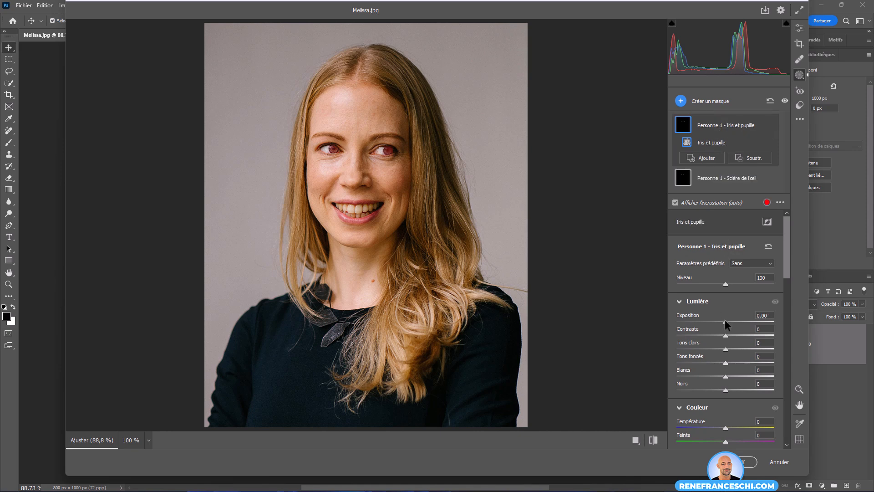
- Set the Iris et pupille mask's exposure to +0.45 and compare the eyes with and without the Lumière adjustments
left_click_drag(726, 321, 729, 322)
left_click(775, 302)
left_click(774, 302)
left_click(775, 301)
left_click(775, 301)
left_click(775, 301)
left_click(775, 301)
- Increase the Iris et pupille mask's color saturation, and set its Textures to +27 and Clarté to +20
left_click_drag(788, 266, 781, 304)
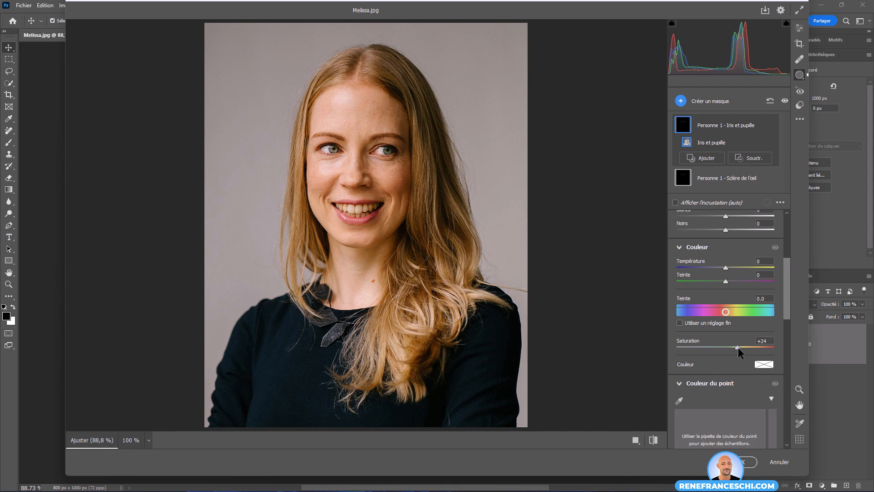
left_click_drag(774, 347, 733, 347)
scroll(780, 346, "down", 5)
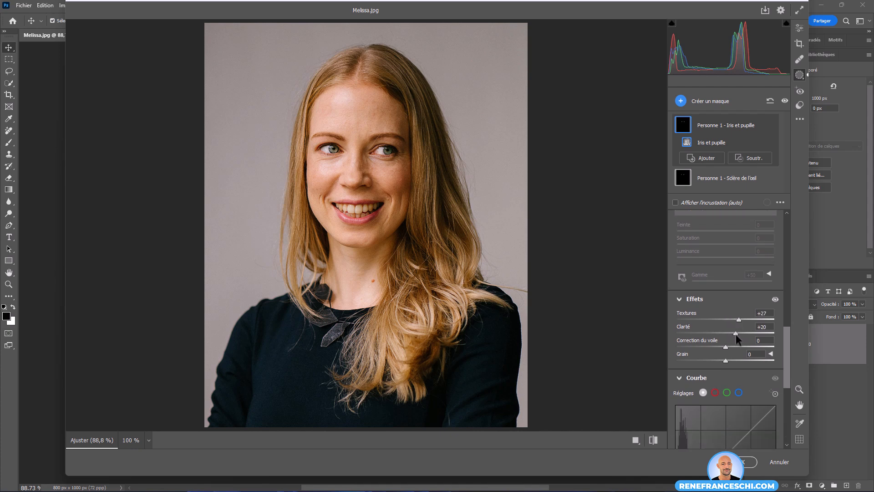
scroll(744, 339, "down", 5)
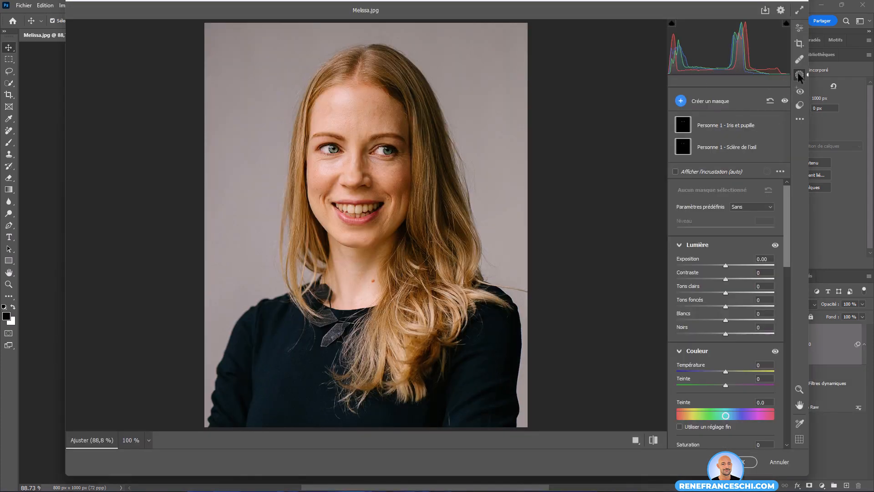
- Review the saved settings of the Iris et pupille and Sclère de l'œil masks in the reopened filter
left_click(718, 124)
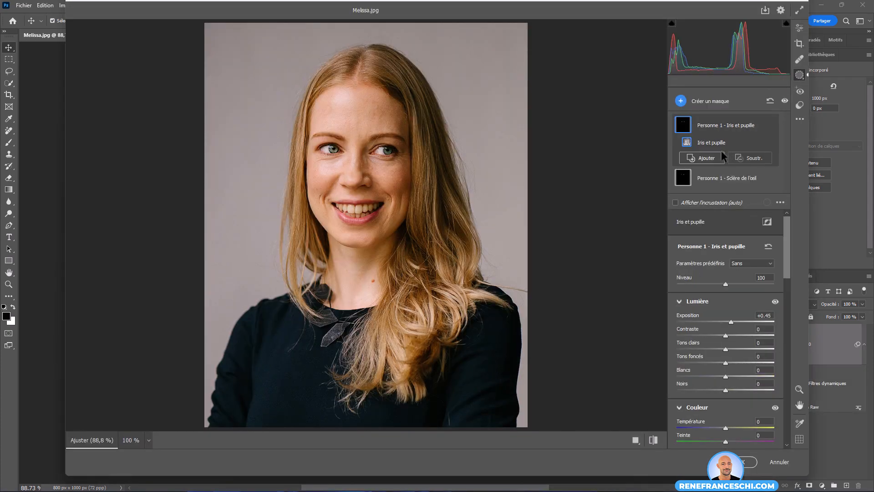
left_click(700, 177)
left_click(717, 178)
left_click(722, 126)
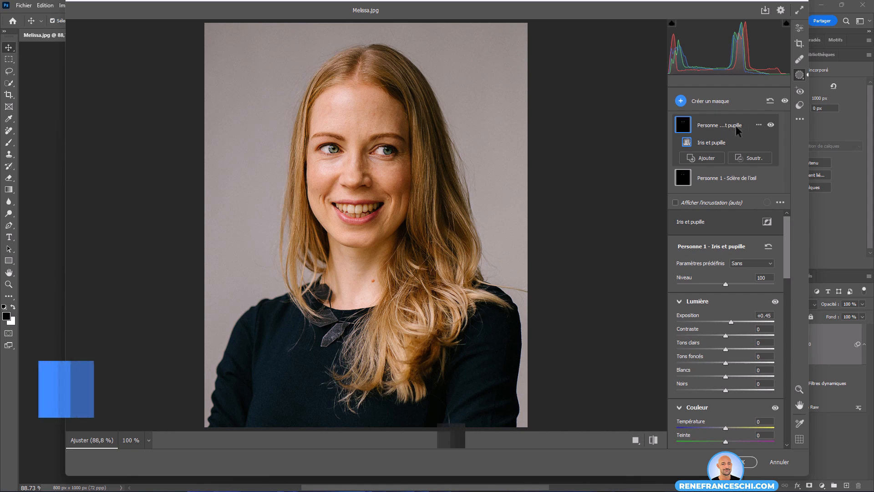
- Create a Dents mask for Personne 1, excluding the whole-person selection
left_click(703, 99)
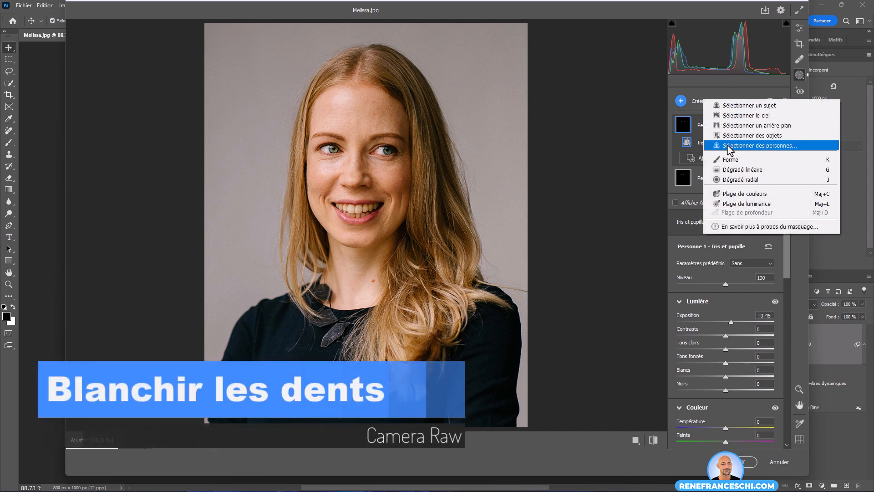
left_click(782, 146)
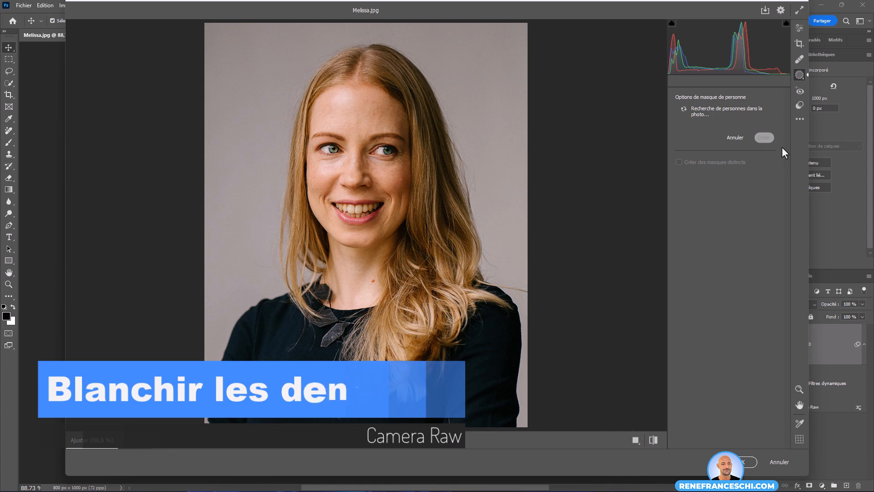
left_click(678, 154)
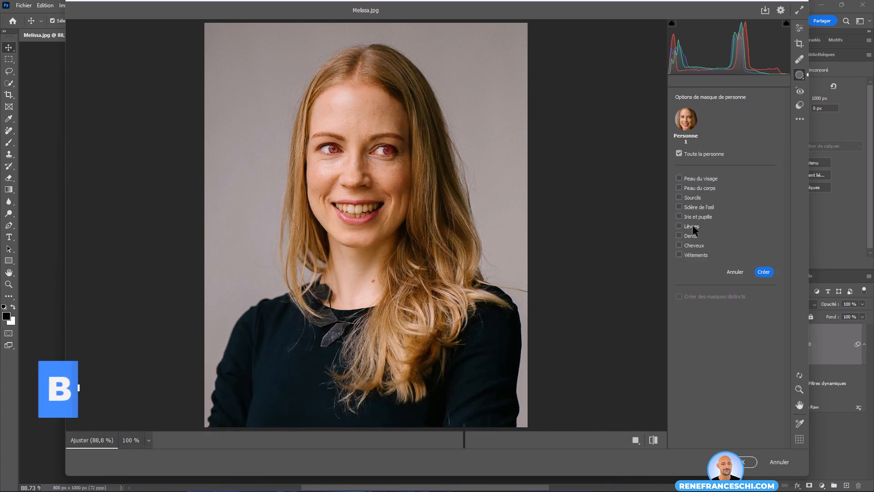
left_click(679, 236)
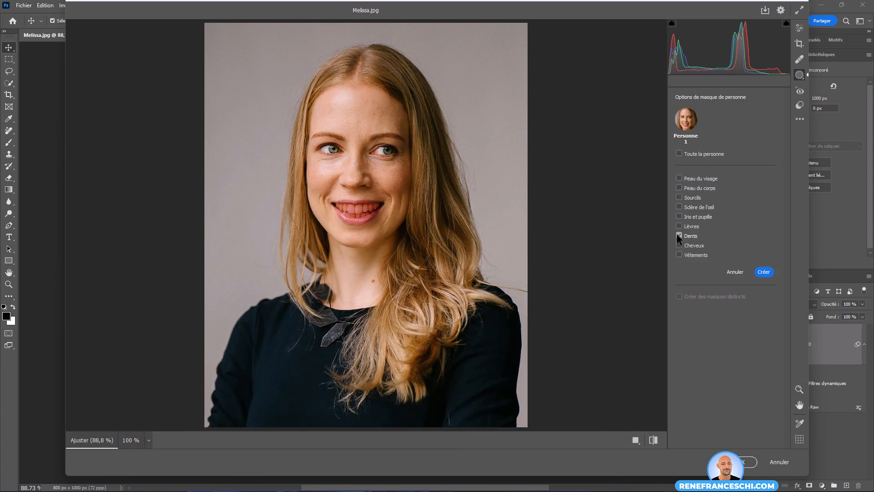
left_click(764, 272)
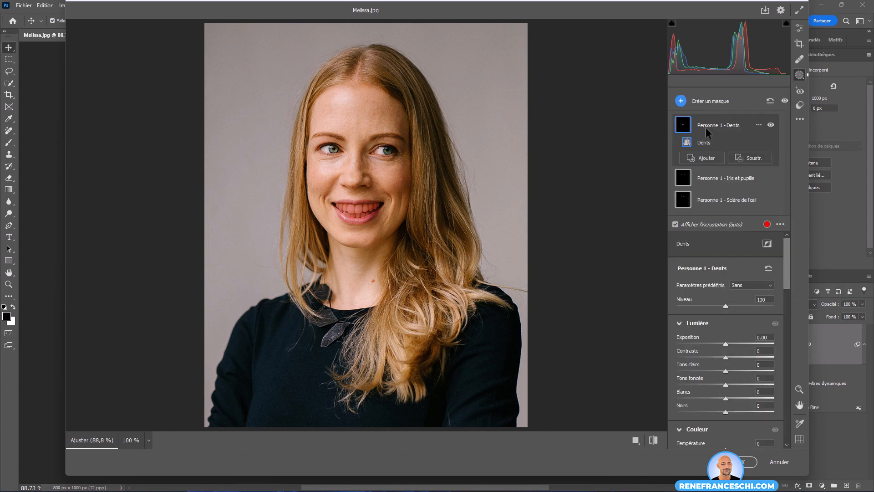
- Set the Dents mask's exposure to +0.40 and saturation to -46, and compare the teeth with and without the mask
left_click_drag(727, 343, 731, 344)
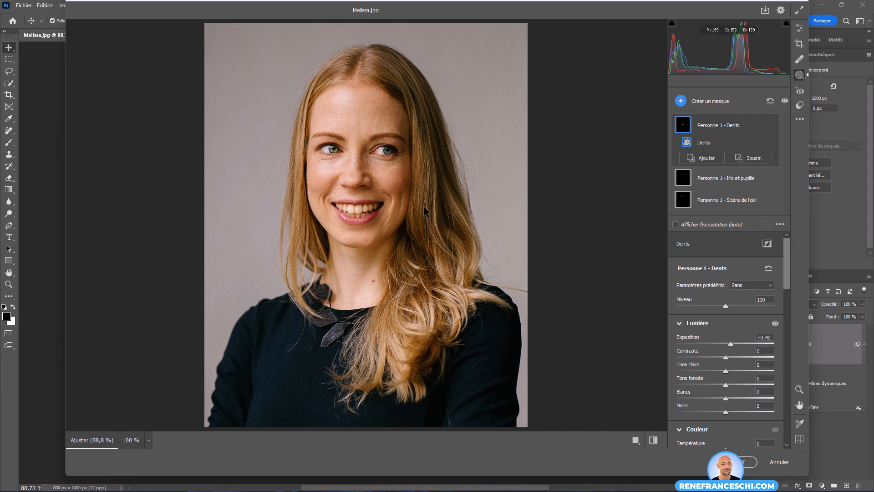
left_click_drag(786, 255, 794, 296)
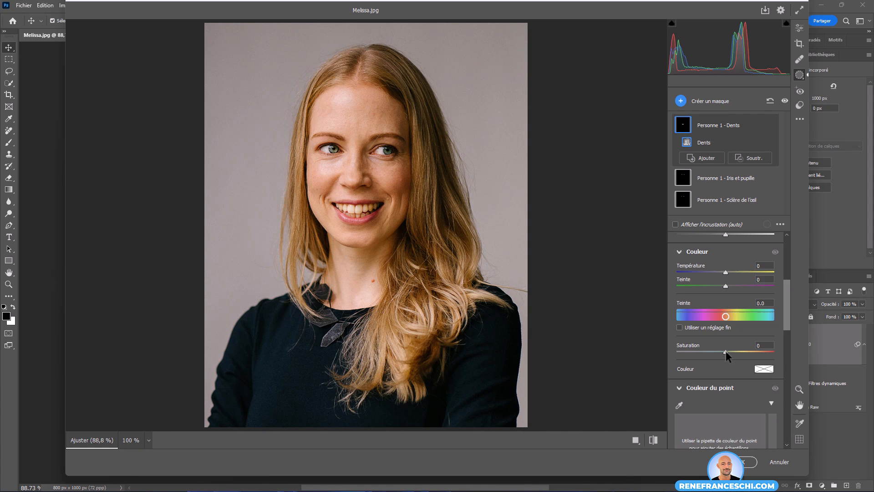
left_click_drag(725, 351, 713, 351)
left_click_drag(706, 353, 703, 351)
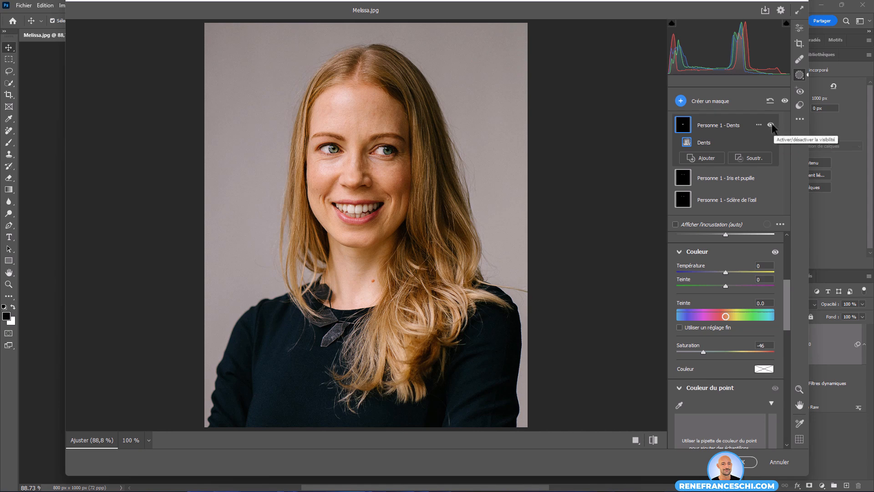
left_click(771, 124)
left_click(771, 125)
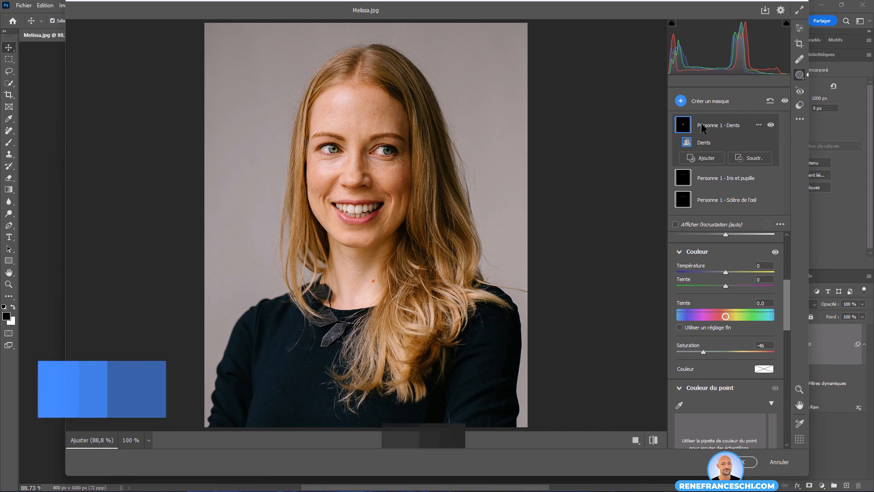
- Create a new Personne 1 mask covering only the Peau du visage
left_click(703, 99)
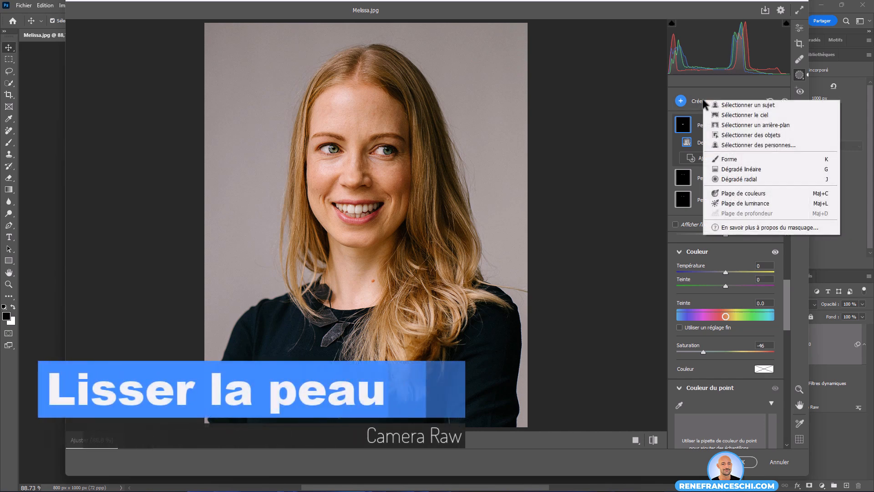
left_click(735, 146)
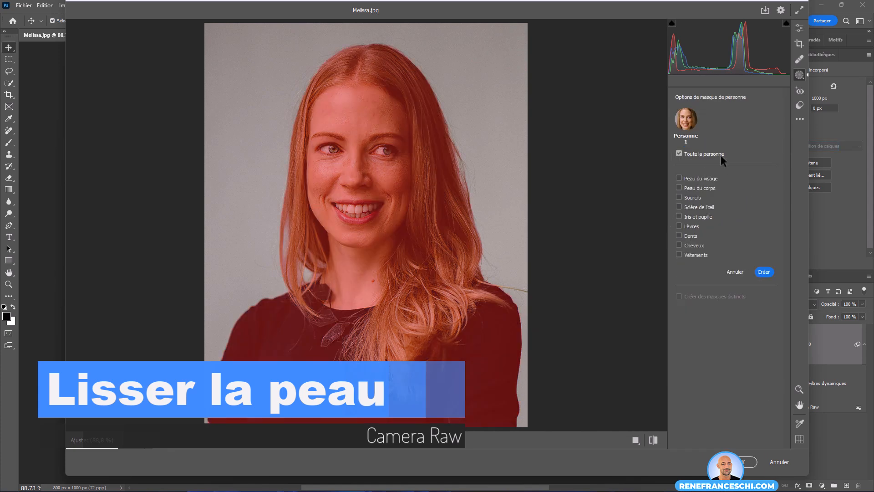
left_click(681, 178)
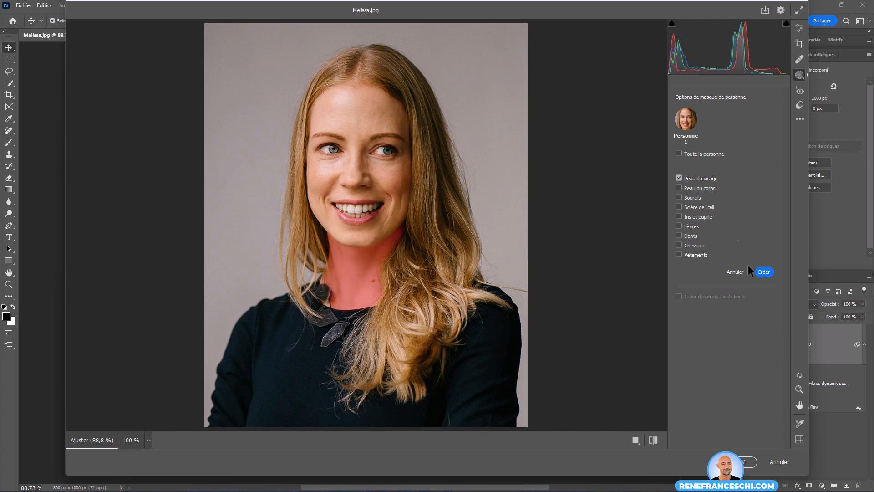
left_click(764, 272)
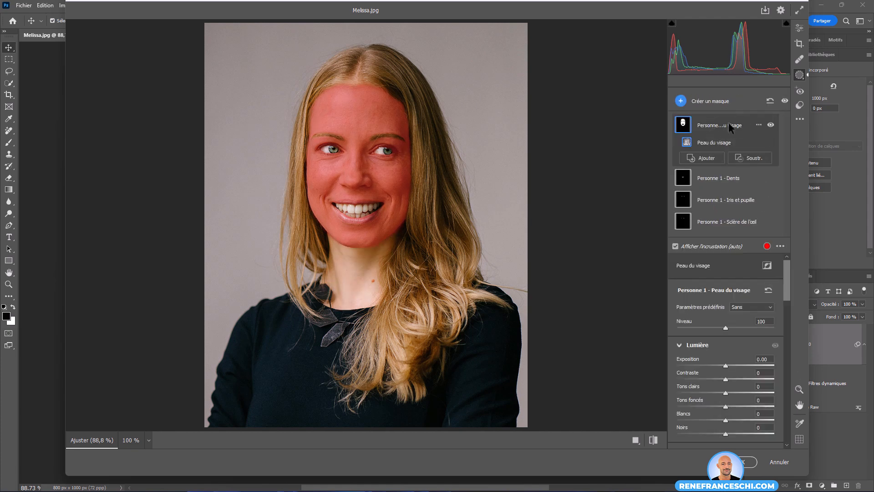
- Set the Peau du visage mask's Textures to -49 and Clarté to -45, and compare the skin with and without the Effets adjustments
left_click_drag(787, 272, 776, 368)
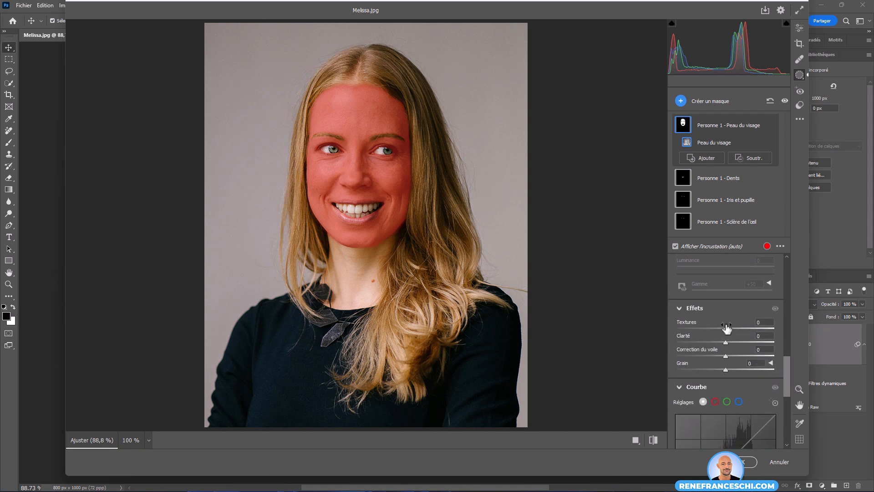
left_click_drag(725, 329, 696, 327)
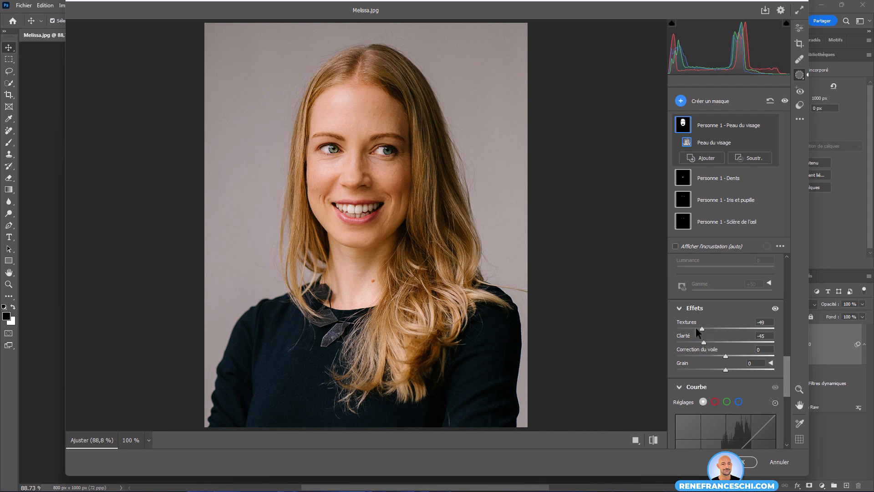
left_click(775, 308)
left_click(775, 309)
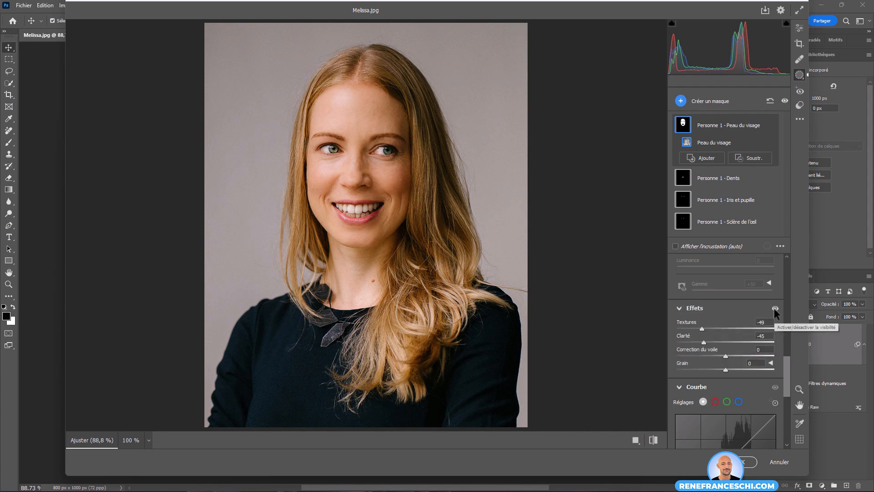
left_click(775, 308)
left_click(775, 309)
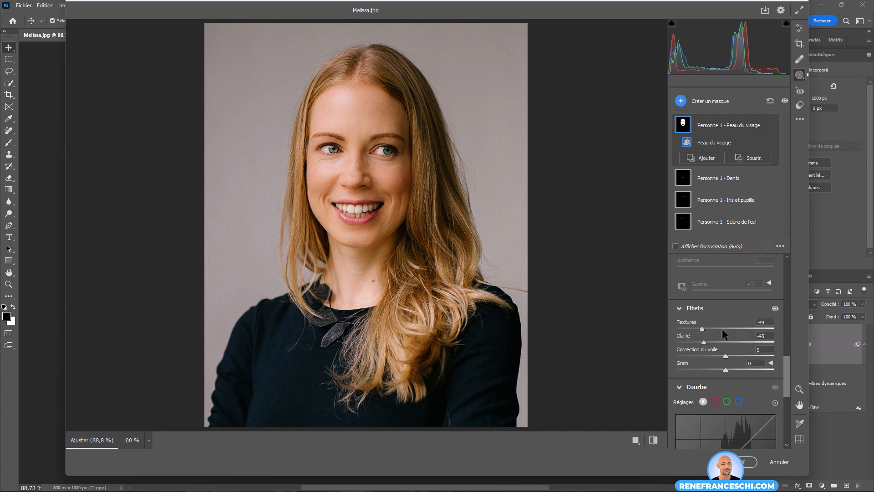
- Soften the facial skin smoothing to Clarté -32 and Textures -36, and compare it with and without the effects
left_click_drag(705, 344, 710, 344)
left_click_drag(705, 329, 709, 329)
left_click(775, 308)
left_click(774, 308)
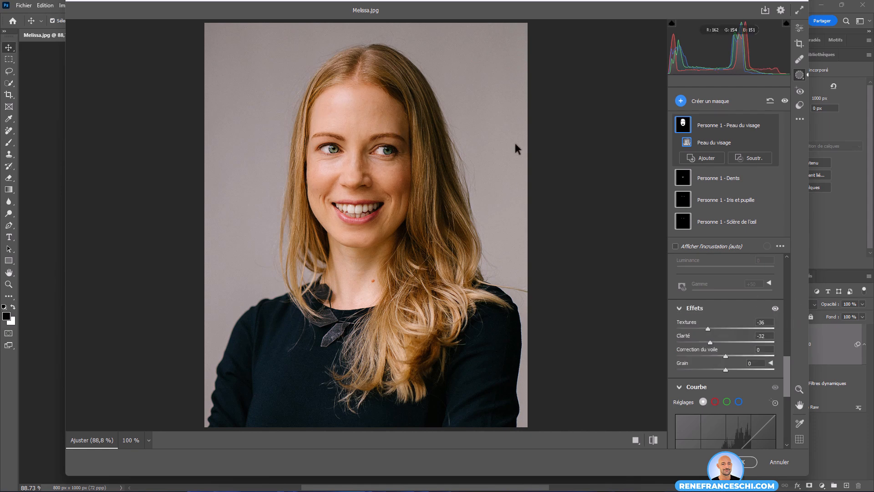
- Create a new Personne 1 mask covering only the Cheveux
left_click(711, 102)
left_click(757, 149)
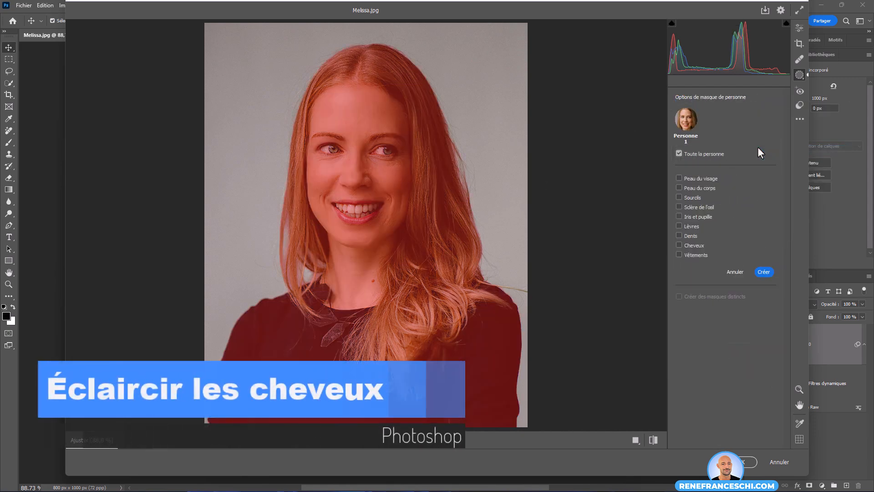
left_click(696, 245)
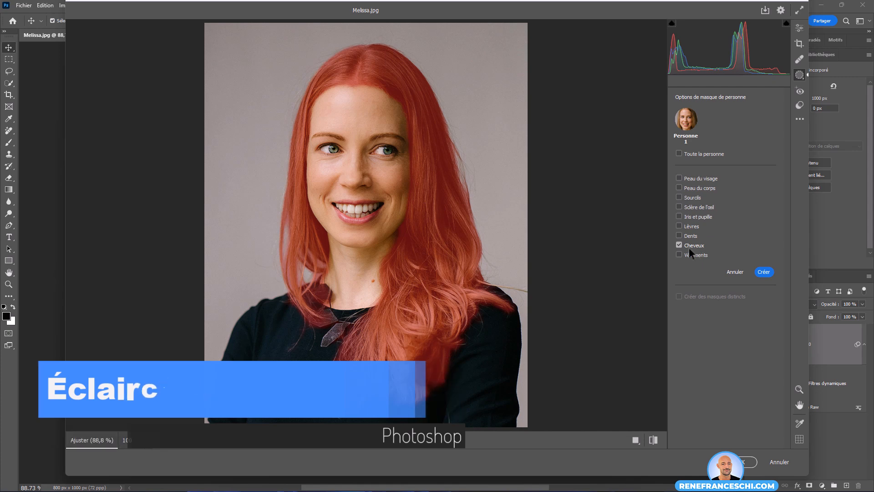
left_click(764, 273)
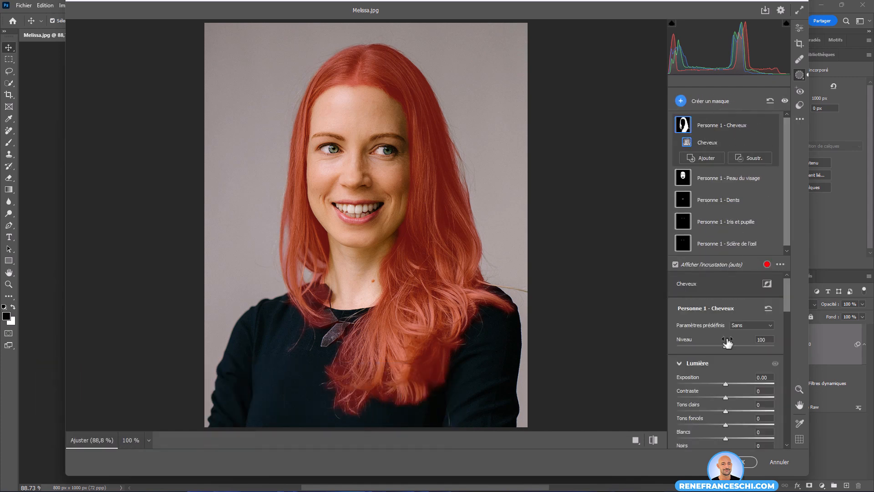
- Brighten the Cheveux mask with slightly lower Noirs in the Lumière settings, and set its saturation to -31
left_click_drag(787, 283, 787, 300)
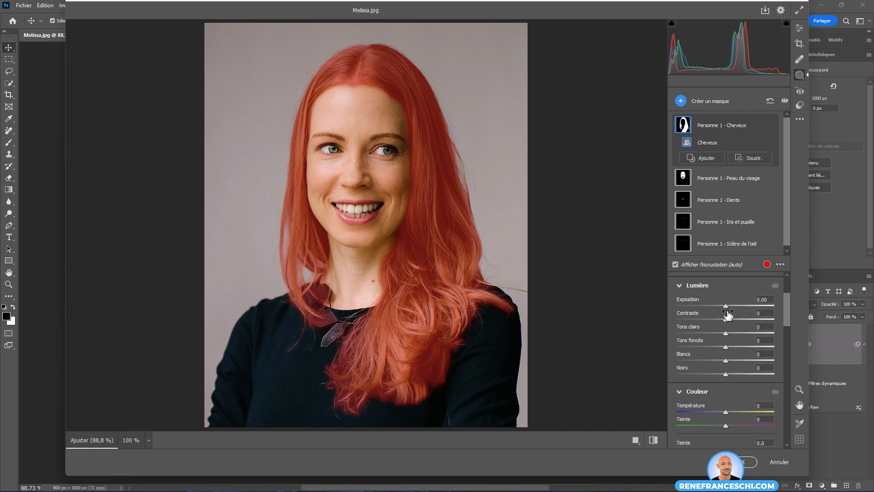
left_click_drag(725, 306, 722, 374)
left_click_drag(787, 309, 788, 327)
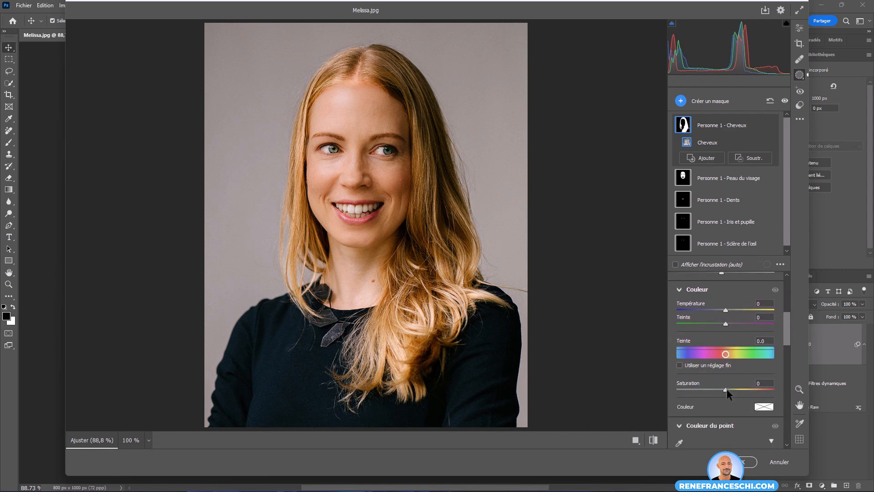
left_click_drag(720, 389, 711, 389)
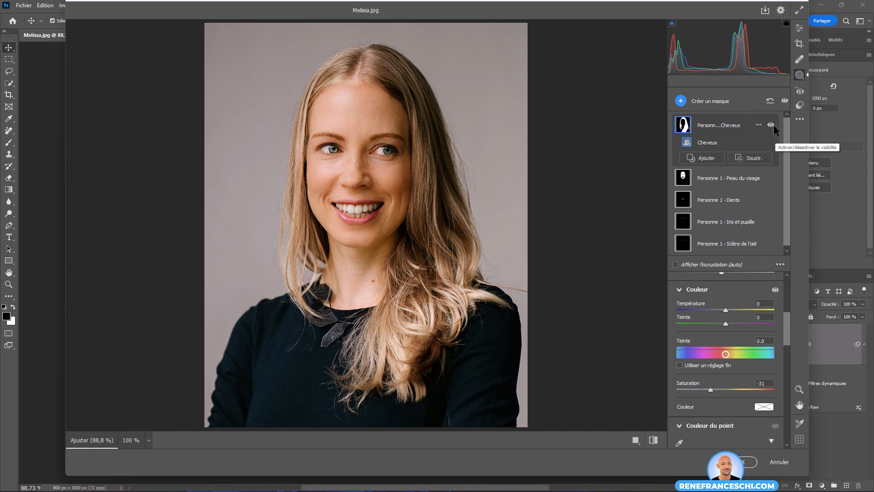
- Compare the hair with and without the Cheveux mask, and set its saturation to -13
left_click(770, 124)
left_click(770, 124)
left_click(771, 123)
left_click(771, 124)
left_click_drag(713, 390, 720, 390)
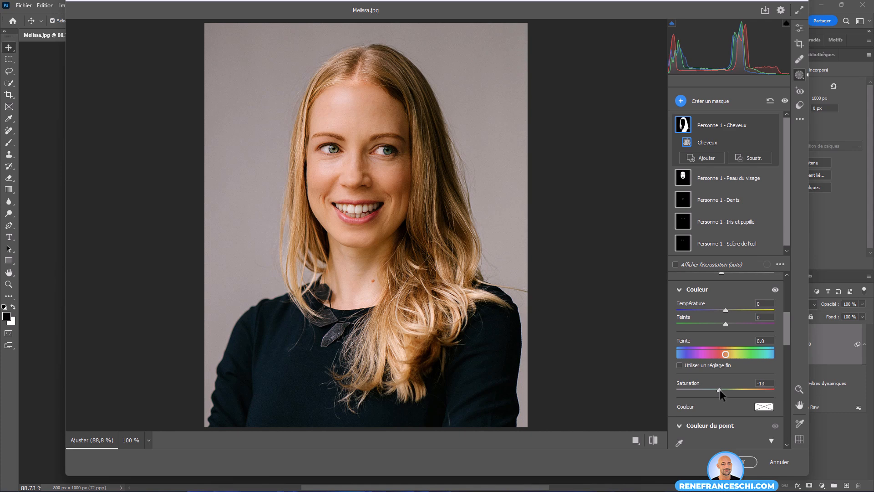
left_click(771, 124)
left_click(771, 124)
- Fine-tune the Sclère de l'œil mask's exposure and lower the Dents mask's exposure to +0.10
left_click(710, 243)
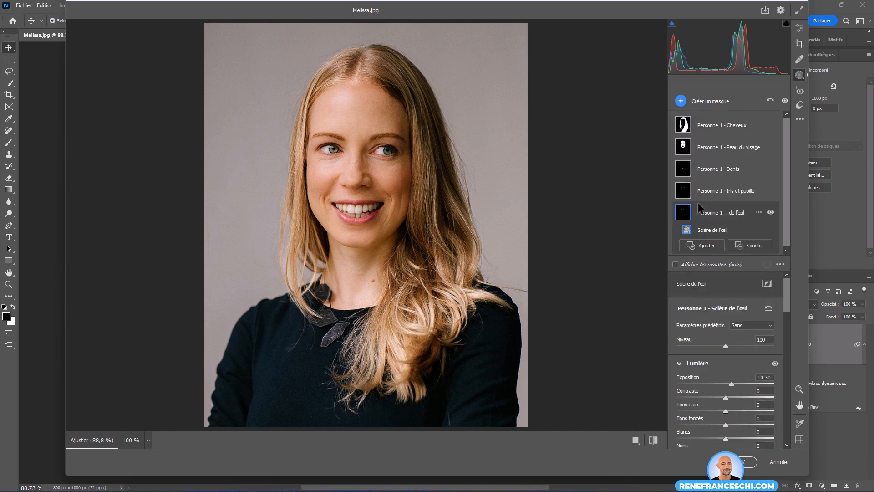
left_click_drag(730, 385, 731, 386)
left_click(719, 168)
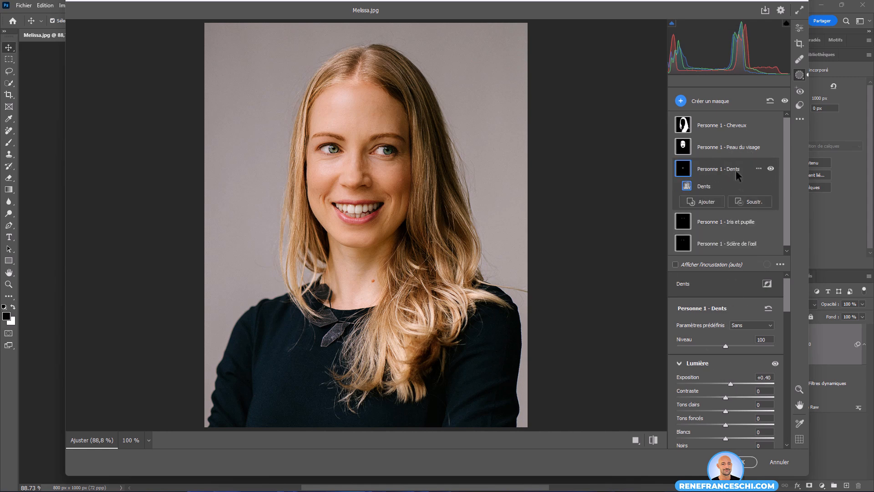
left_click_drag(730, 384, 727, 385)
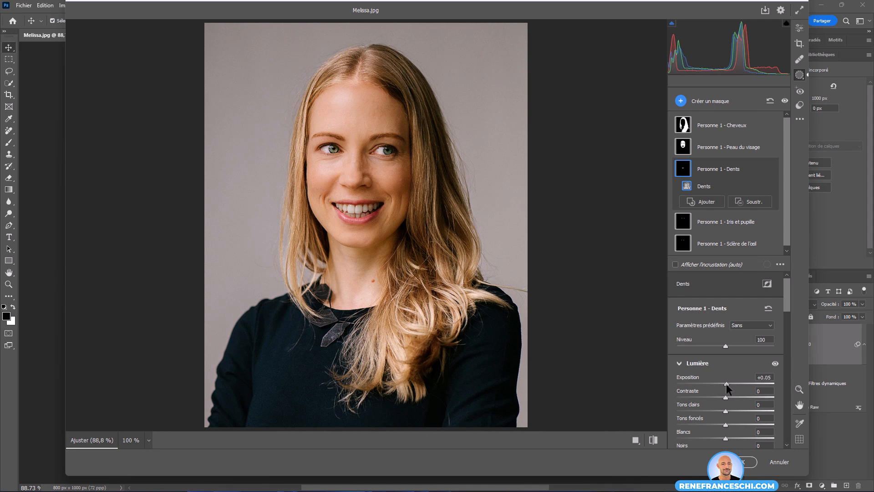
- Create a new Personne 1 mask covering only the Vêtements
left_click(705, 103)
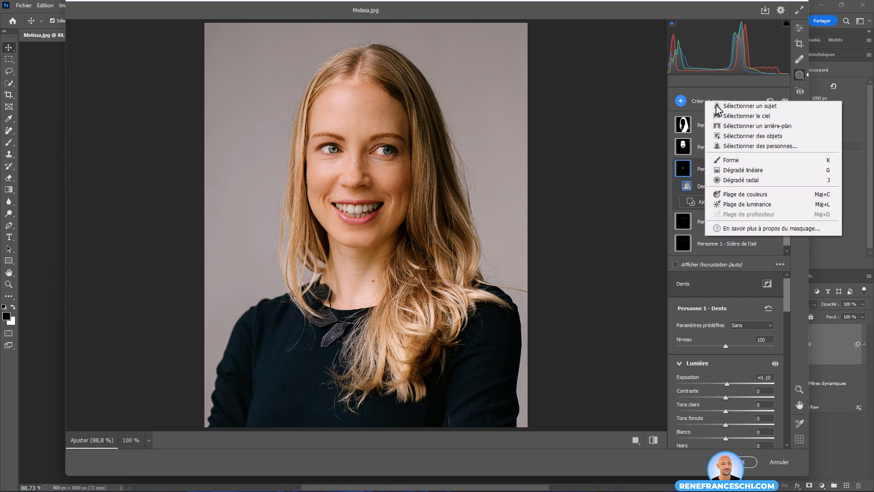
left_click(724, 145)
left_click(679, 254)
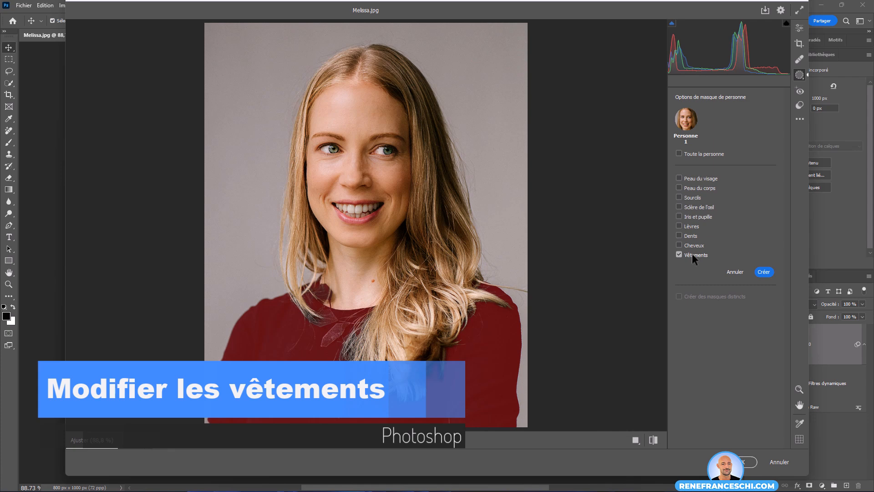
left_click(768, 274)
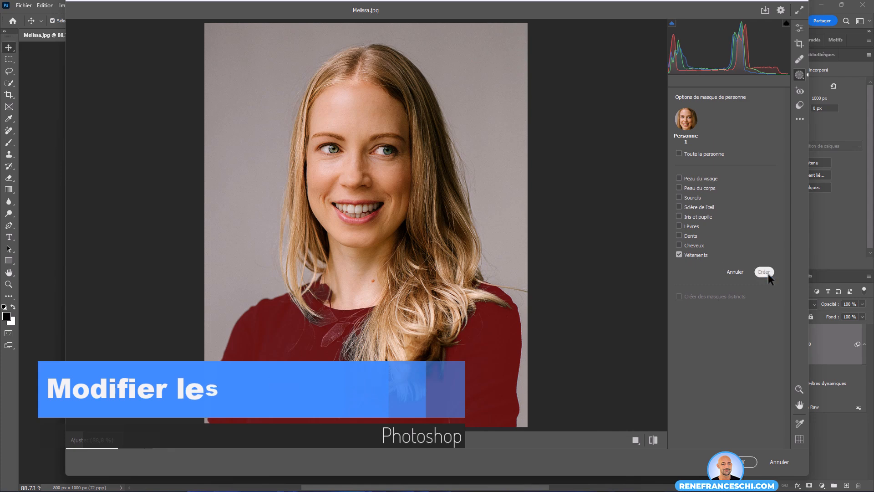
- Set the Vêtements mask's exposure to +1.60 and recolor the clothing purple with the Couleur settings
left_click_drag(726, 384, 745, 386)
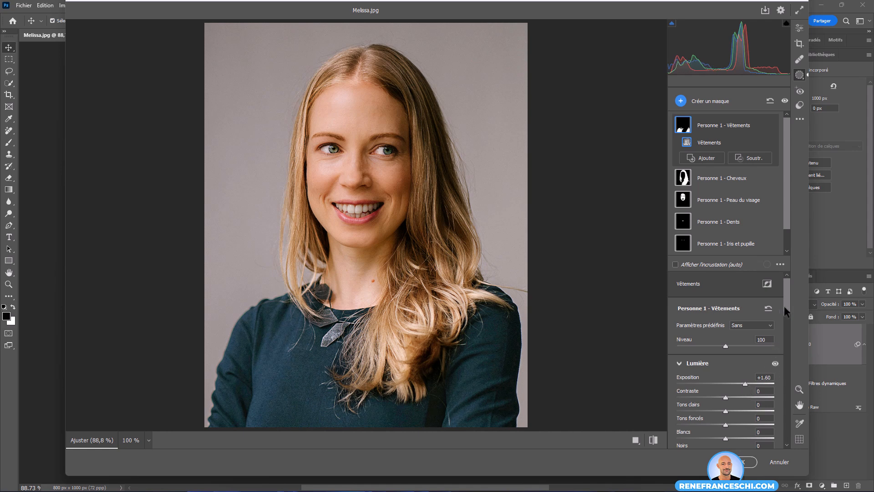
scroll(786, 296, "down", 5)
left_click_drag(725, 332, 758, 334)
left_click_drag(707, 333, 752, 359)
scroll(787, 326, "up", 2)
- Leave the masks and compare the whole portrait before and after the retouching
key("z")
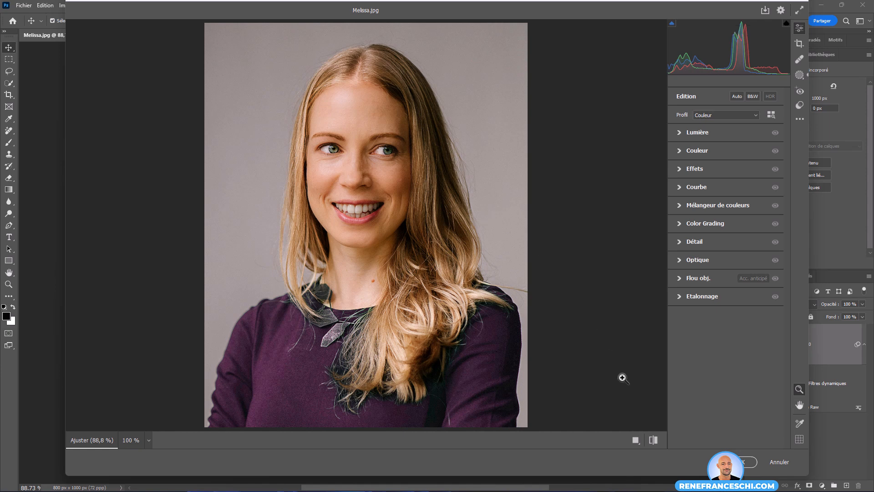
left_click(653, 439)
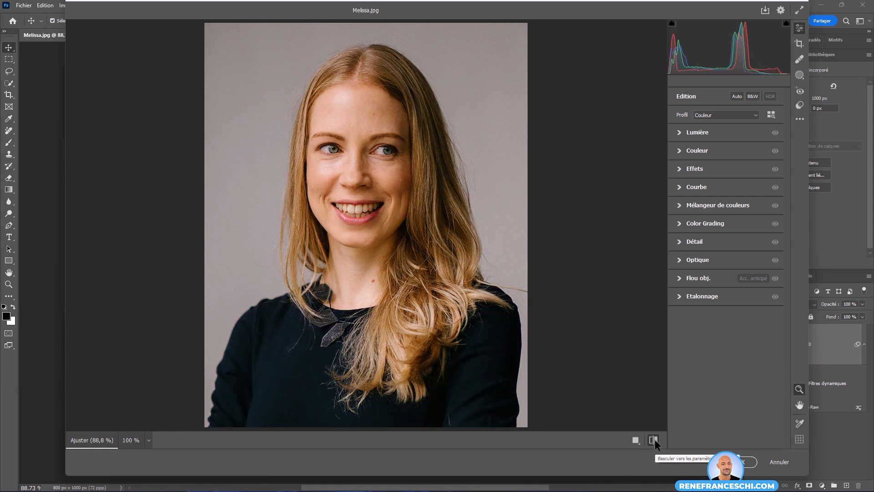
left_click(654, 439)
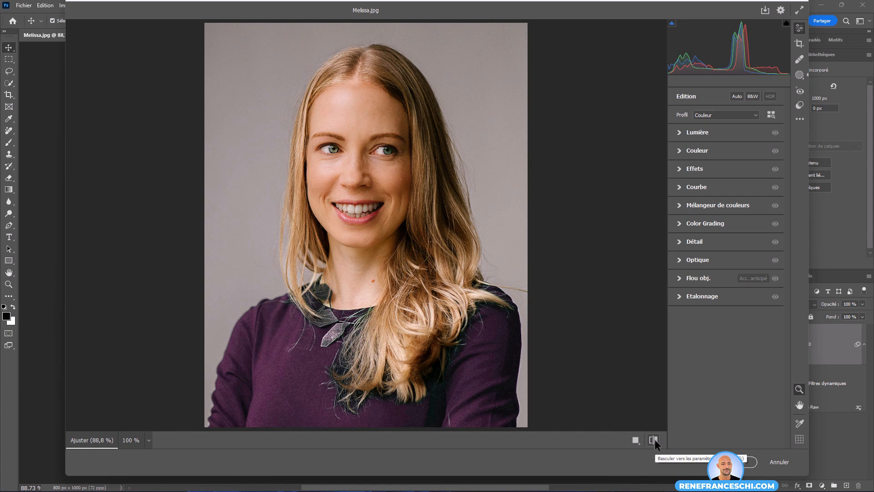
left_click(655, 439)
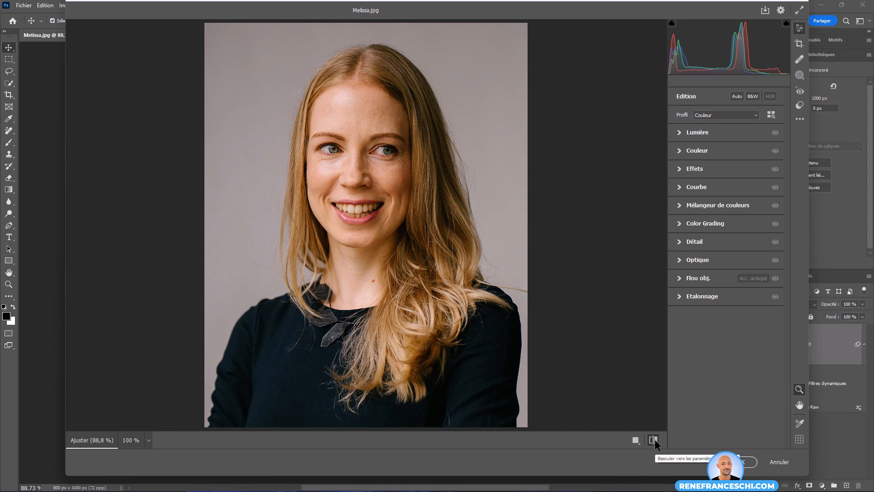
left_click(654, 439)
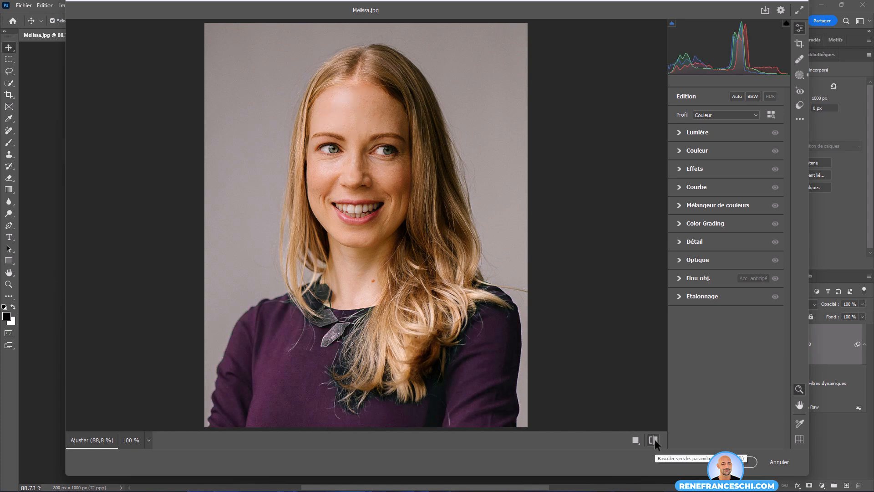